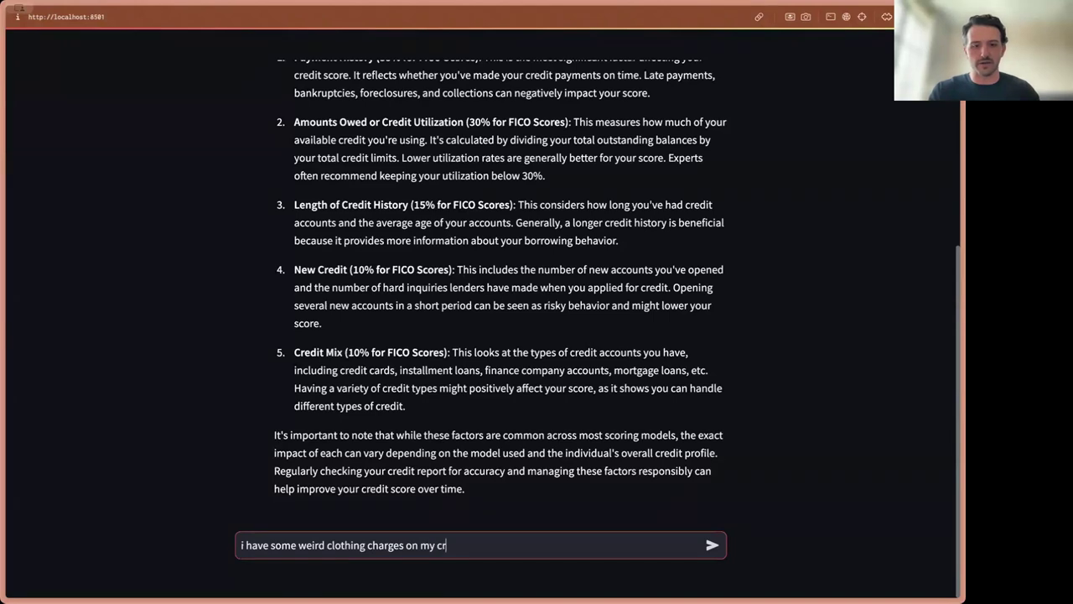
# Step: Ask the chatbot "i have some weird clothing charges on my credit report how can i dispute?"
pyautogui.write('can i dispute')
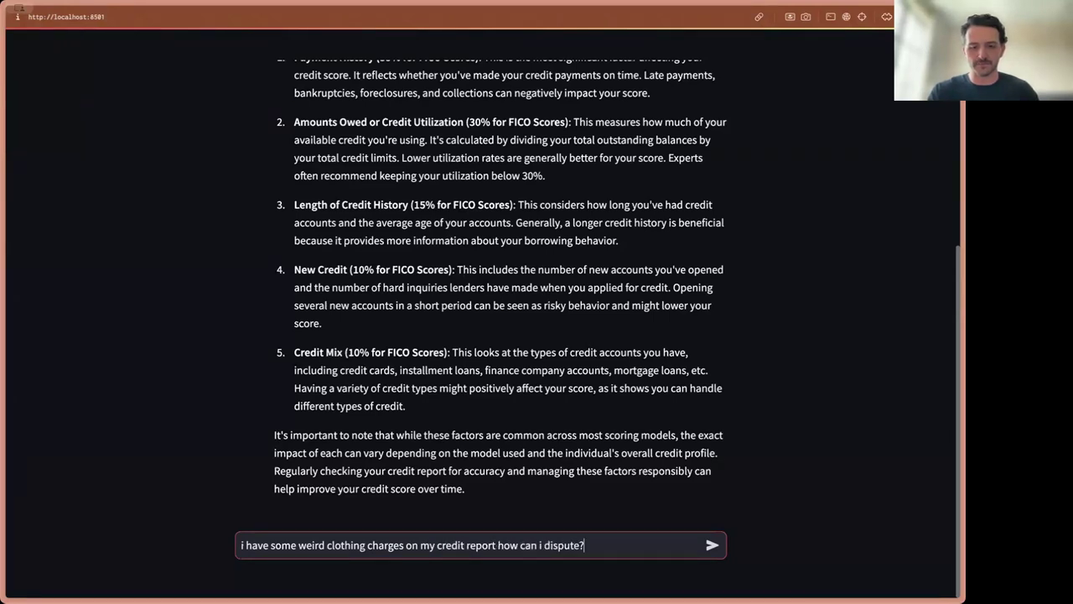
pyautogui.write('?')
pyautogui.press('Return')
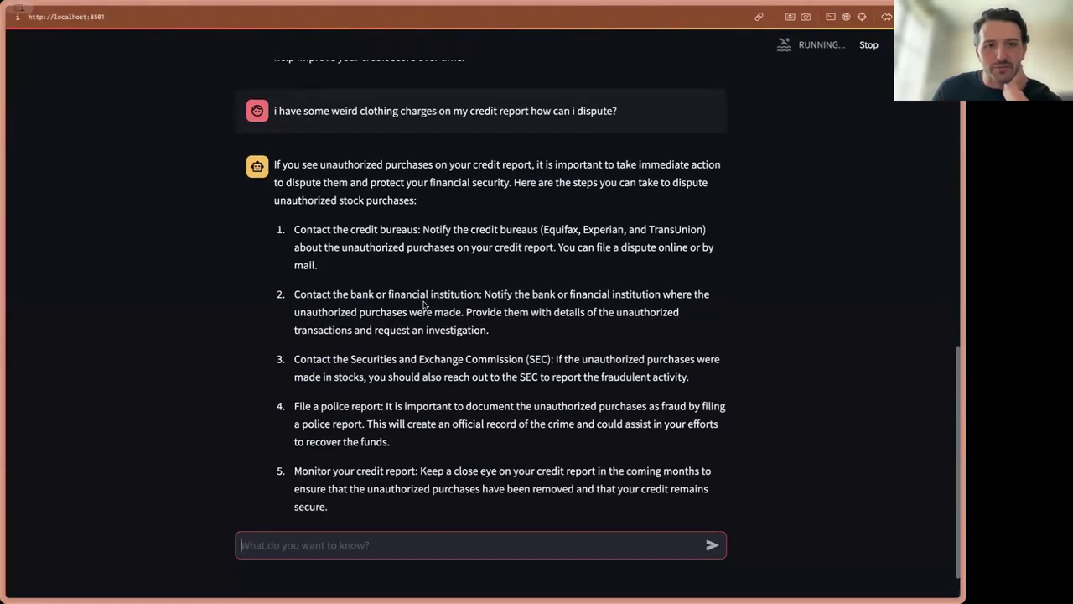
# Step: Examine the chatbot's dispute answer, especially the stock purchases wording and the SEC and police report items
pyautogui.moveTo(301, 209); pyautogui.dragTo(412, 210)
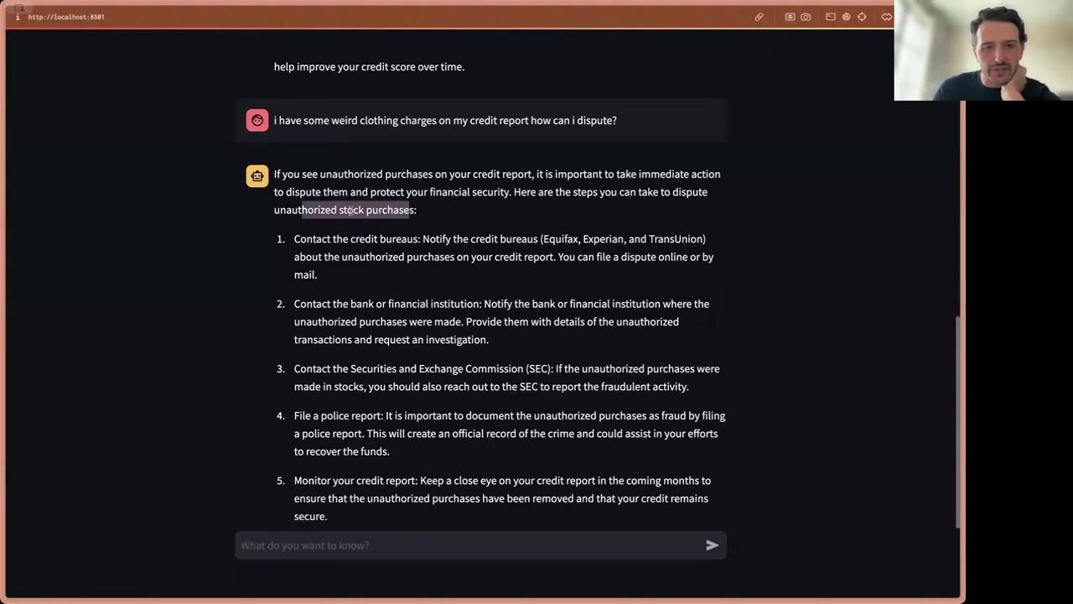
pyautogui.click(349, 209)
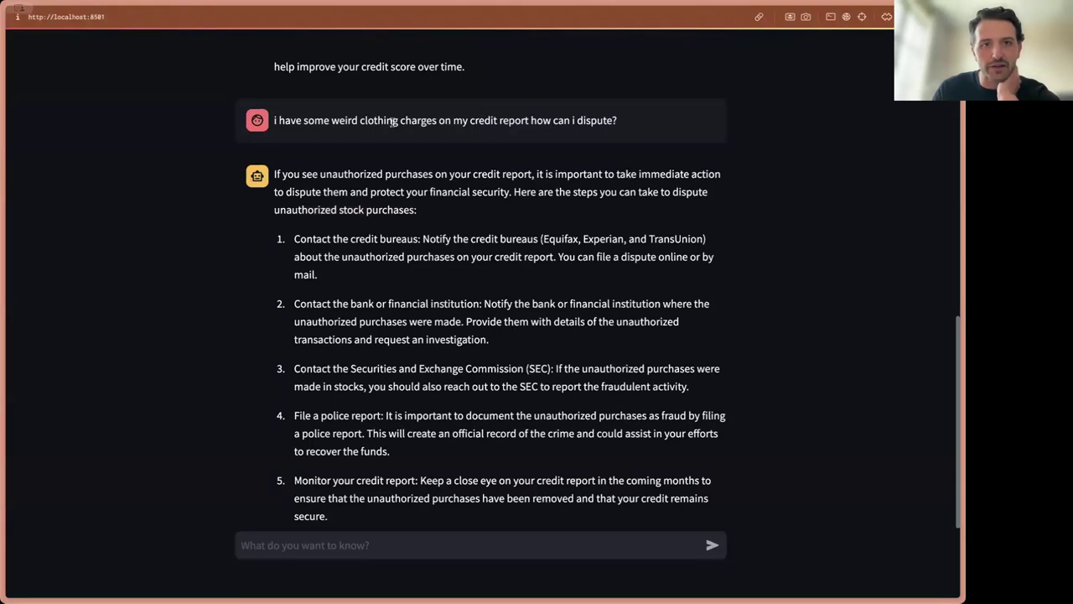
pyautogui.scroll(-2, 407, 163)
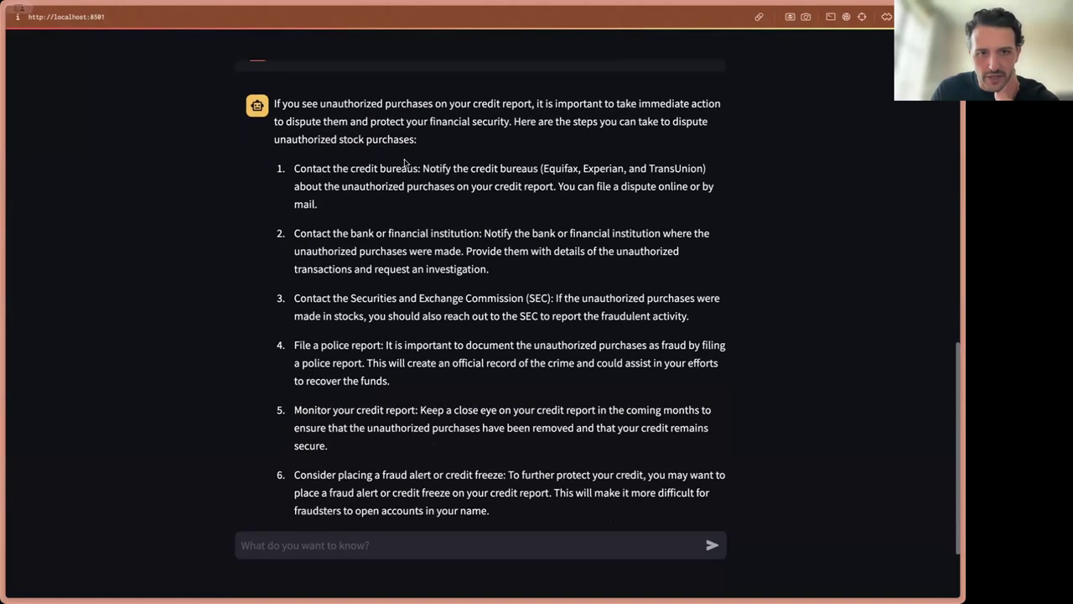
pyautogui.moveTo(695, 318); pyautogui.dragTo(303, 302)
pyautogui.moveTo(391, 382); pyautogui.dragTo(295, 354)
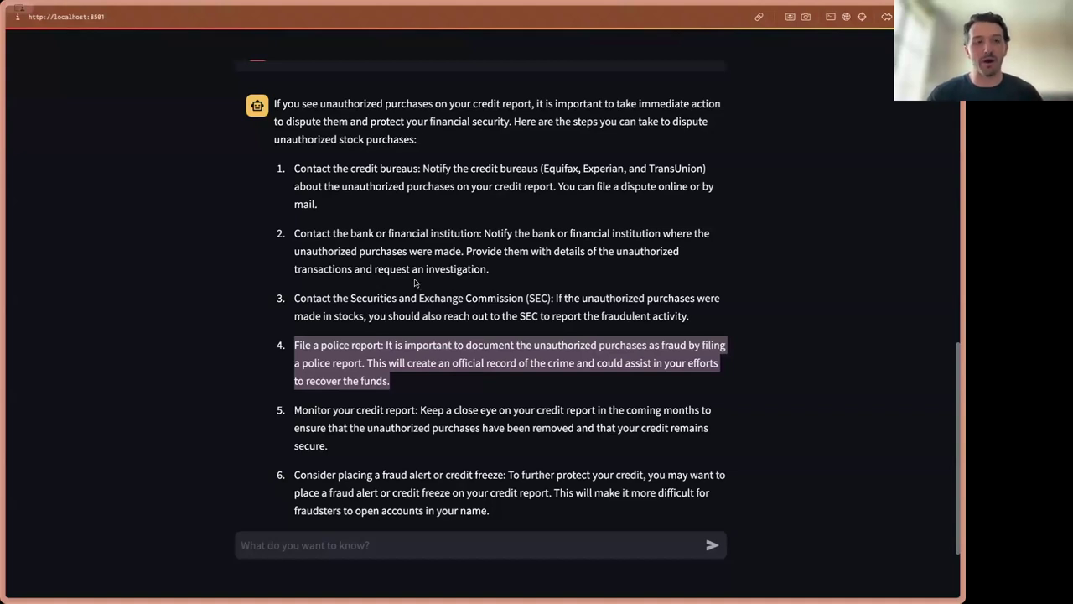
# Step: Switch to the Snorkel annotation page and read the open record's prompt, prompt prefix and LLM response
pyautogui.moveTo(3, 134)
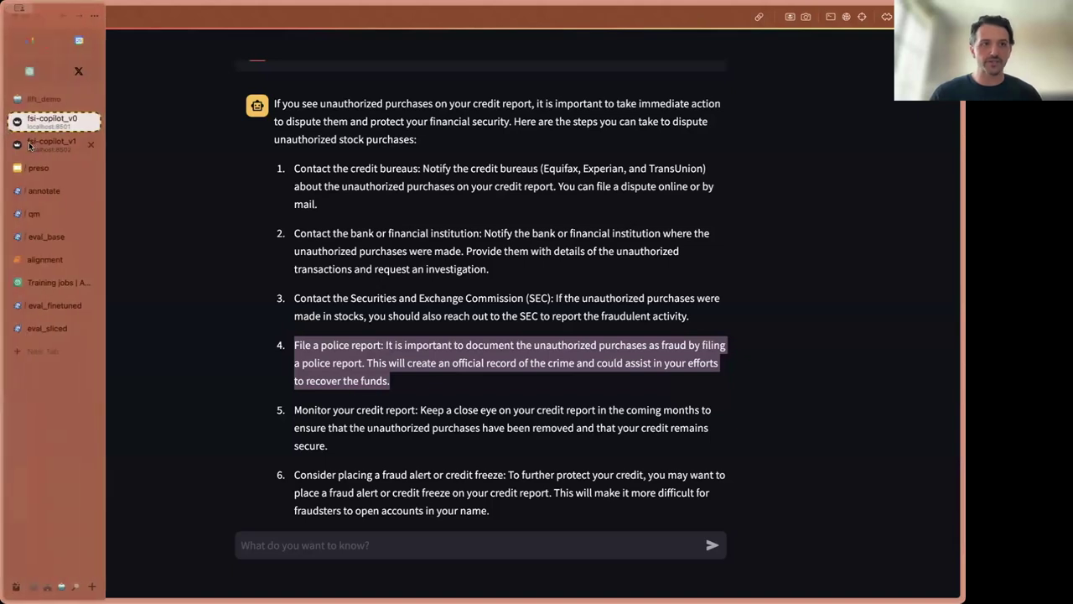
pyautogui.click(50, 191)
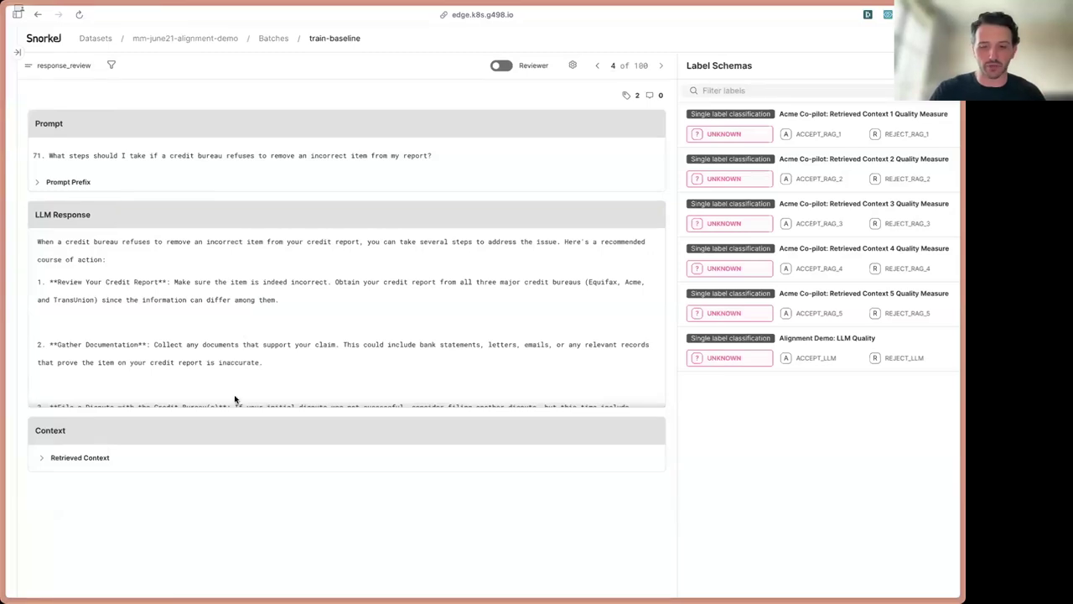
pyautogui.hotkey('ctrl', '+')
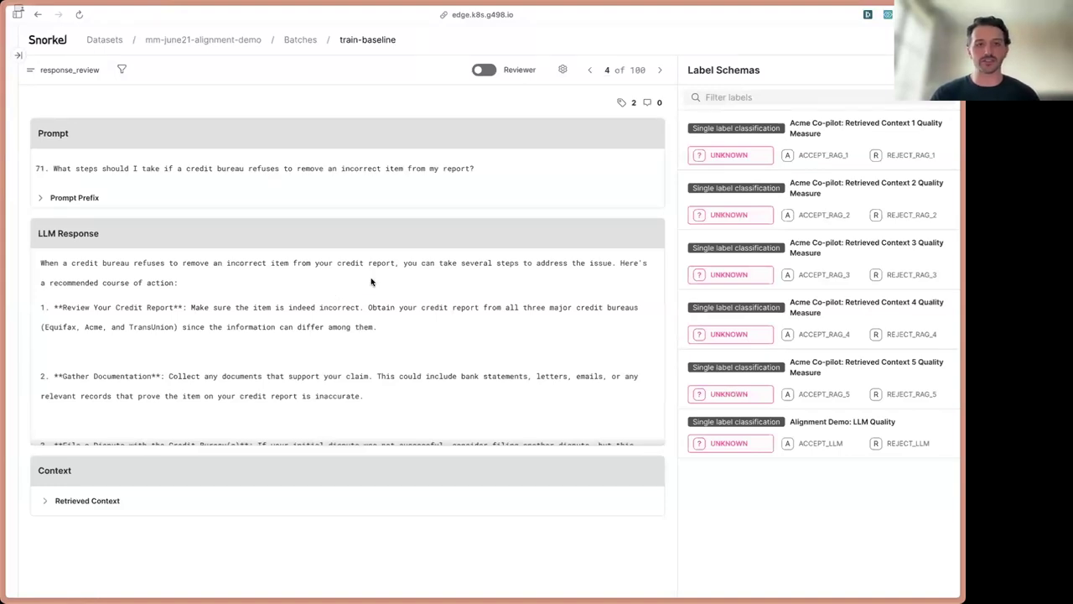
pyautogui.moveTo(132, 168); pyautogui.dragTo(310, 172)
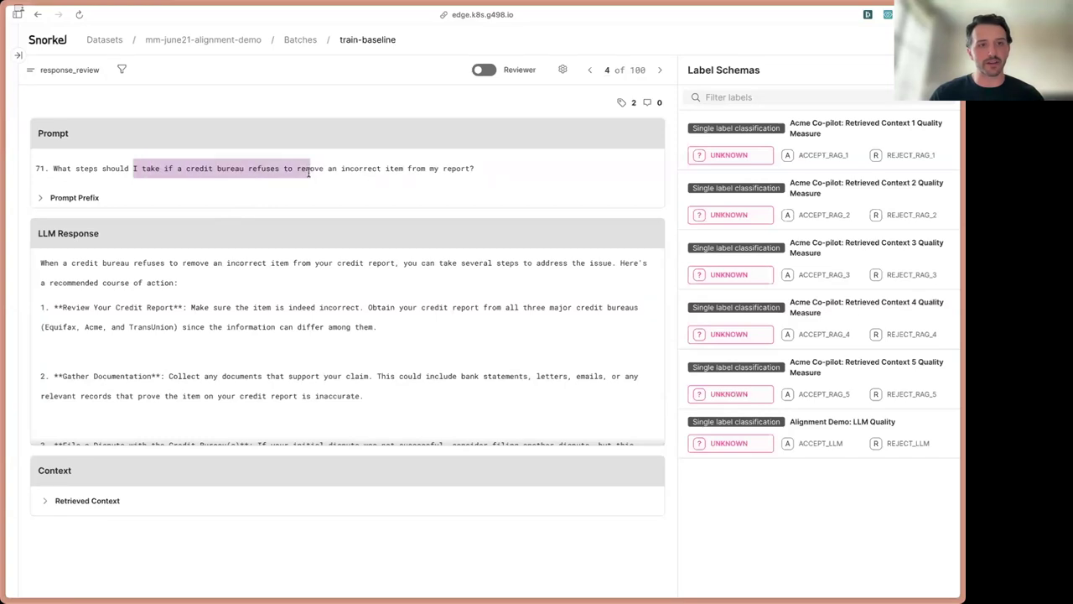
pyautogui.click(39, 197)
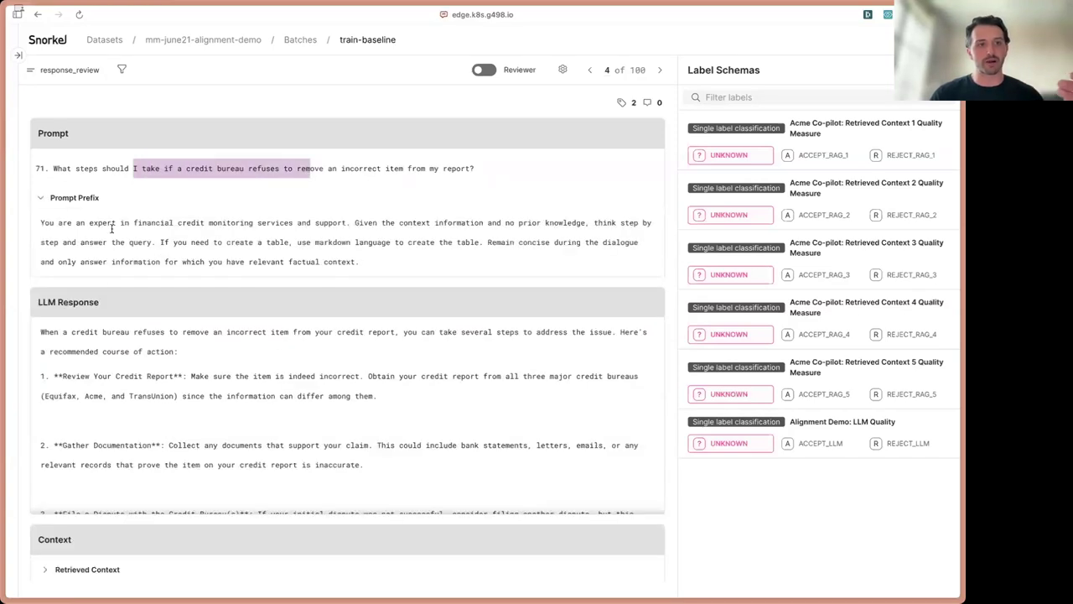
pyautogui.click(61, 199)
pyautogui.click(134, 297)
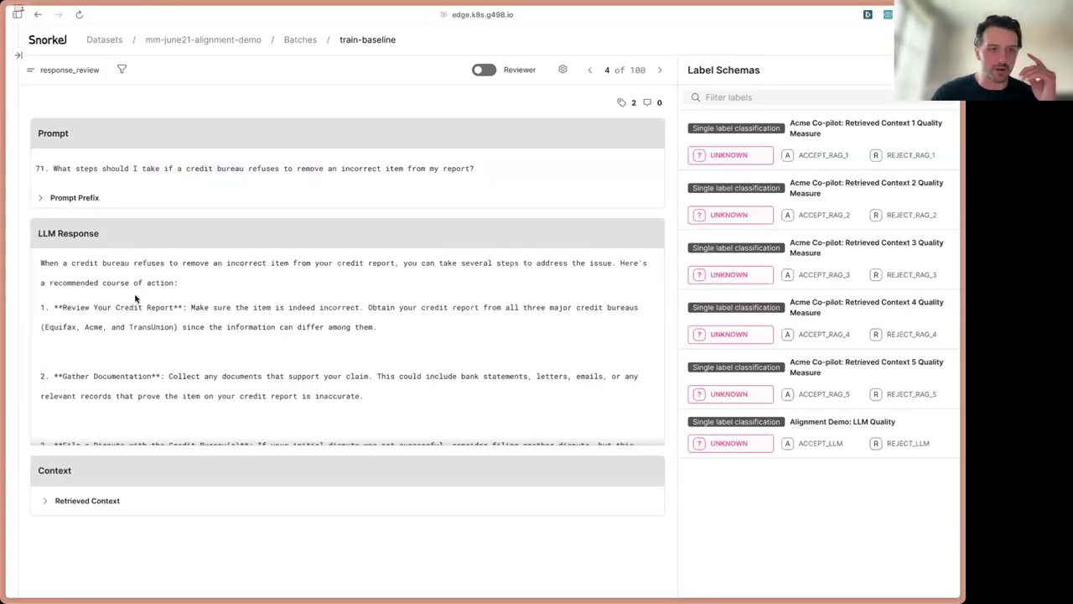
pyautogui.scroll(-3, 134, 297)
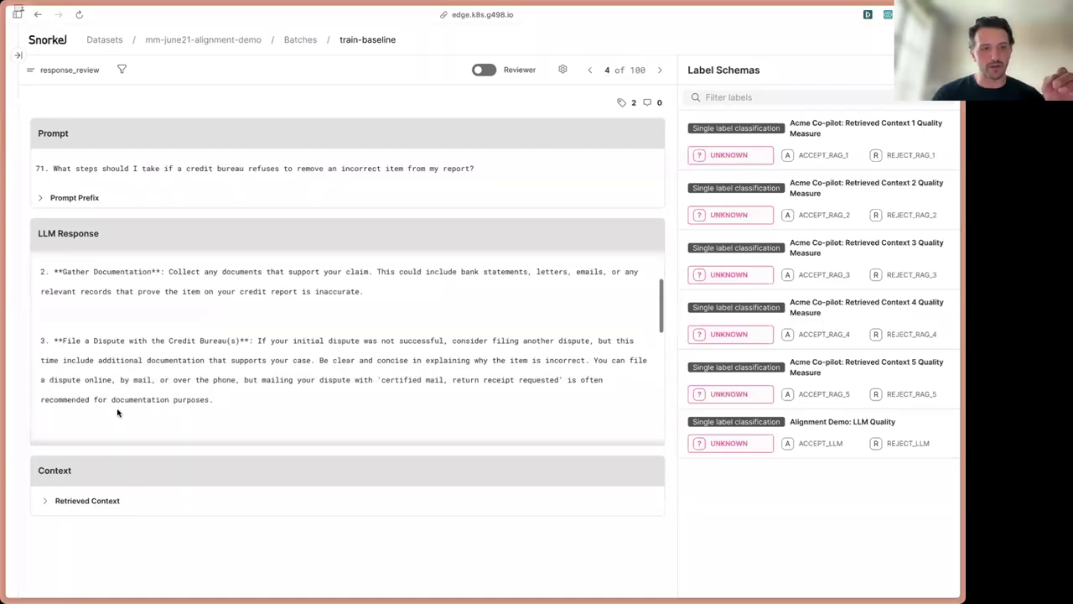
# Step: Expand the record's retrieved context and review its passages against the prompt and LLM response
pyautogui.click(84, 501)
pyautogui.scroll(-6, 149, 509)
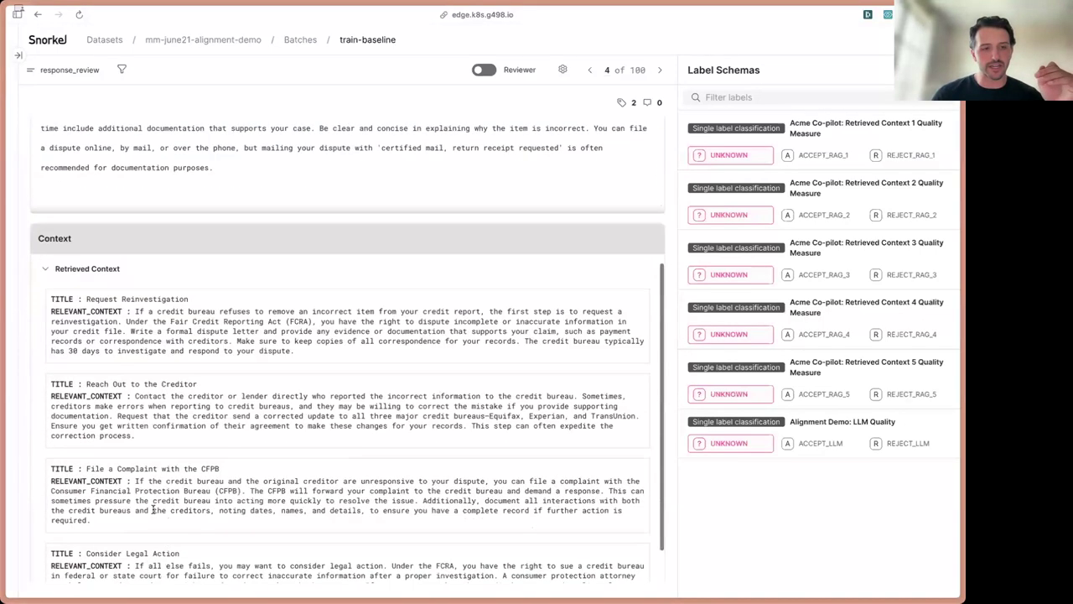
pyautogui.scroll(-2, 154, 509)
pyautogui.scroll(-1, 208, 314)
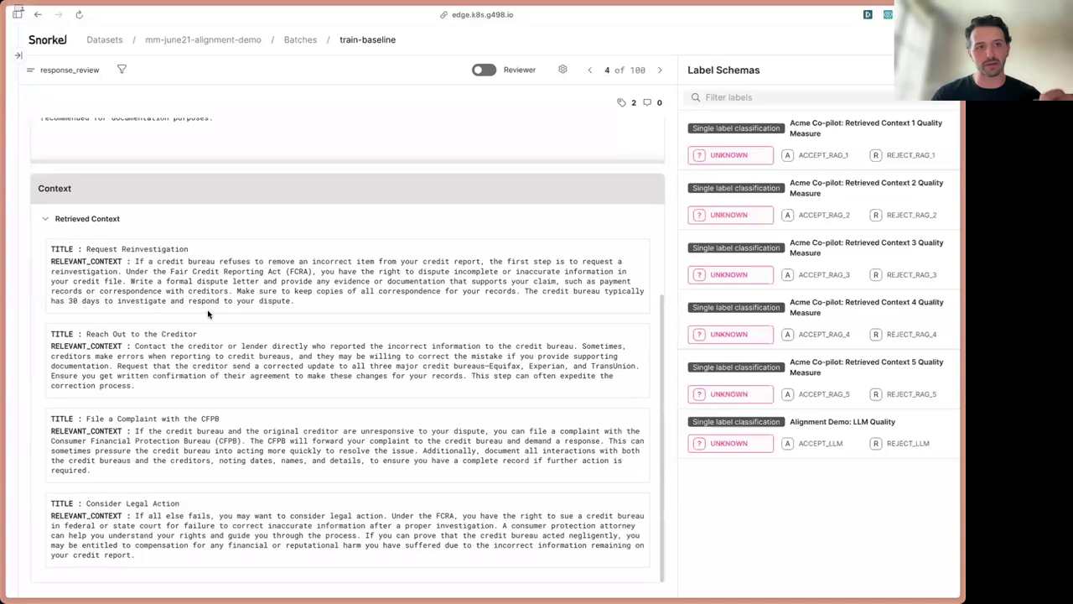
pyautogui.scroll(3, 208, 314)
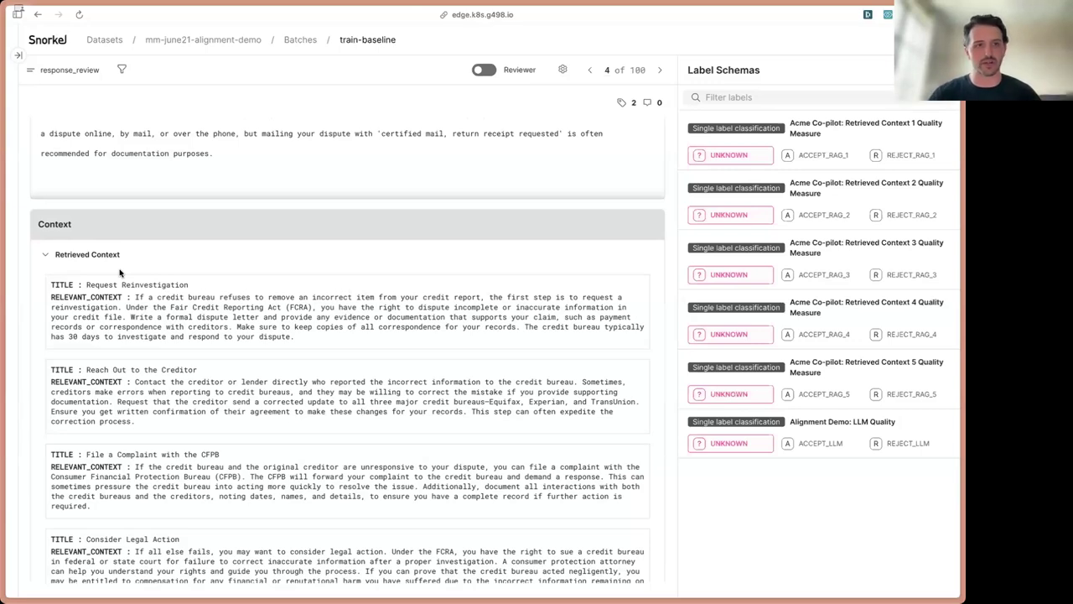
pyautogui.scroll(5, 88, 259)
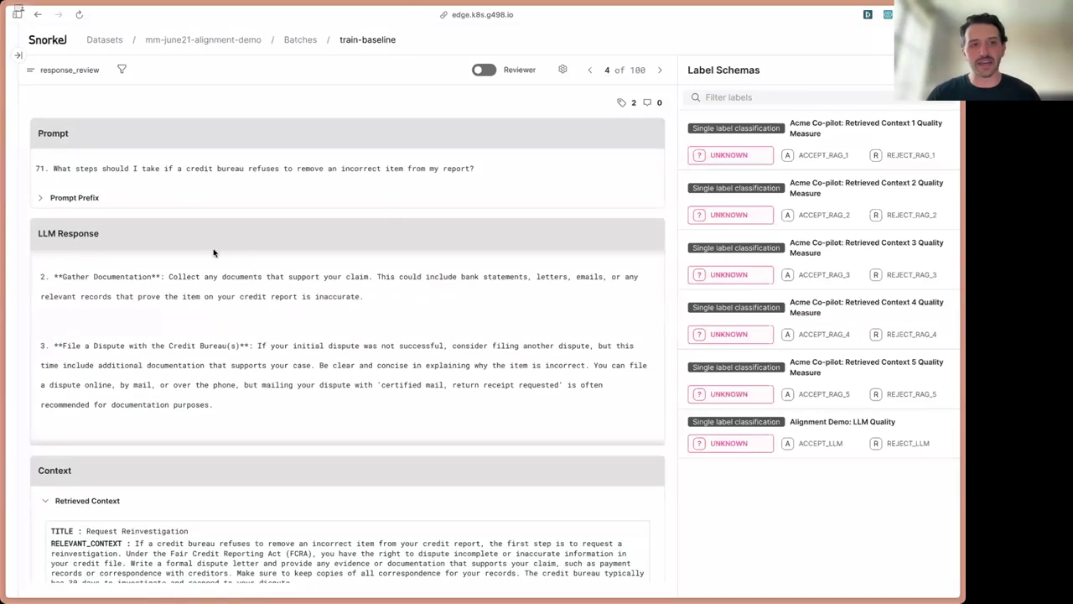
# Step: Read further through the LLM response and label its LLM Quality as REJECT_LLM
pyautogui.scroll(-1, 214, 252)
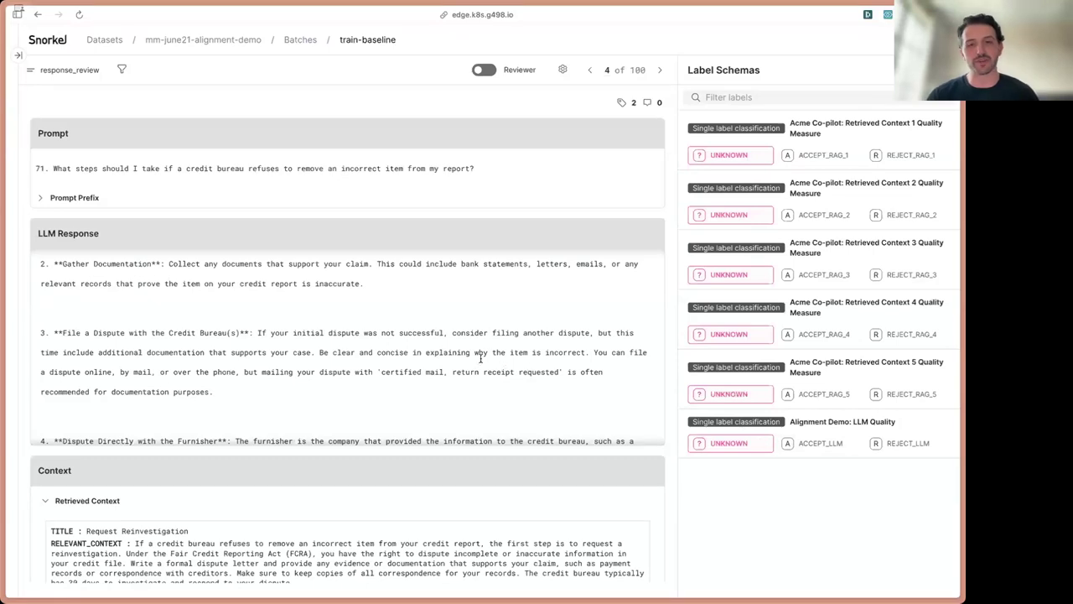
pyautogui.scroll(-2, 388, 343)
pyautogui.click(899, 443)
# Step: Label the retrieved contexts: accept contexts 5, 4 and 2, and reject contexts 3 and 1
pyautogui.scroll(-5, 467, 407)
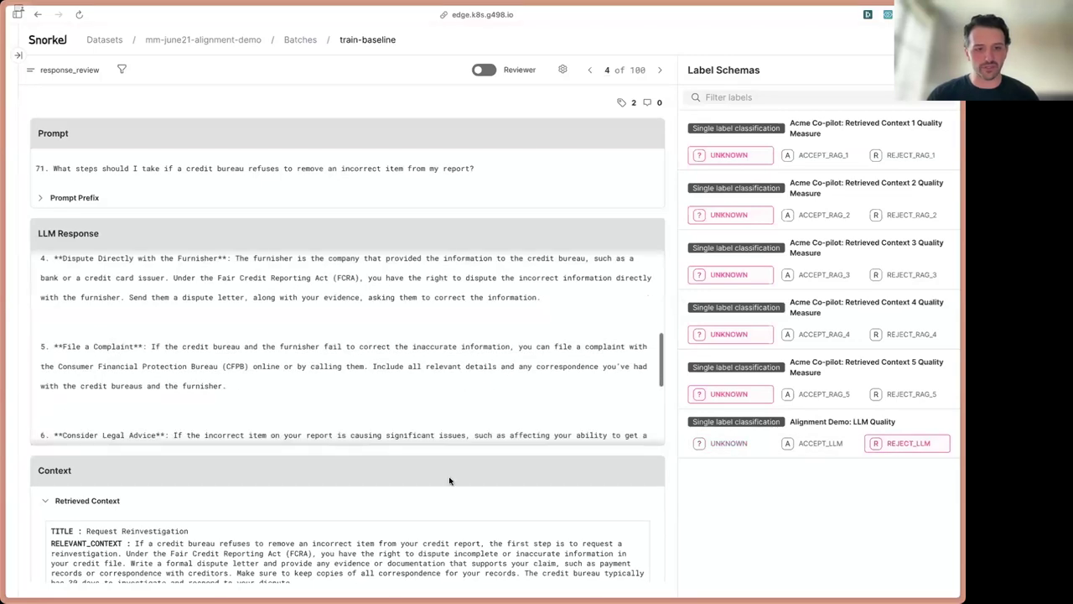
pyautogui.click(824, 393)
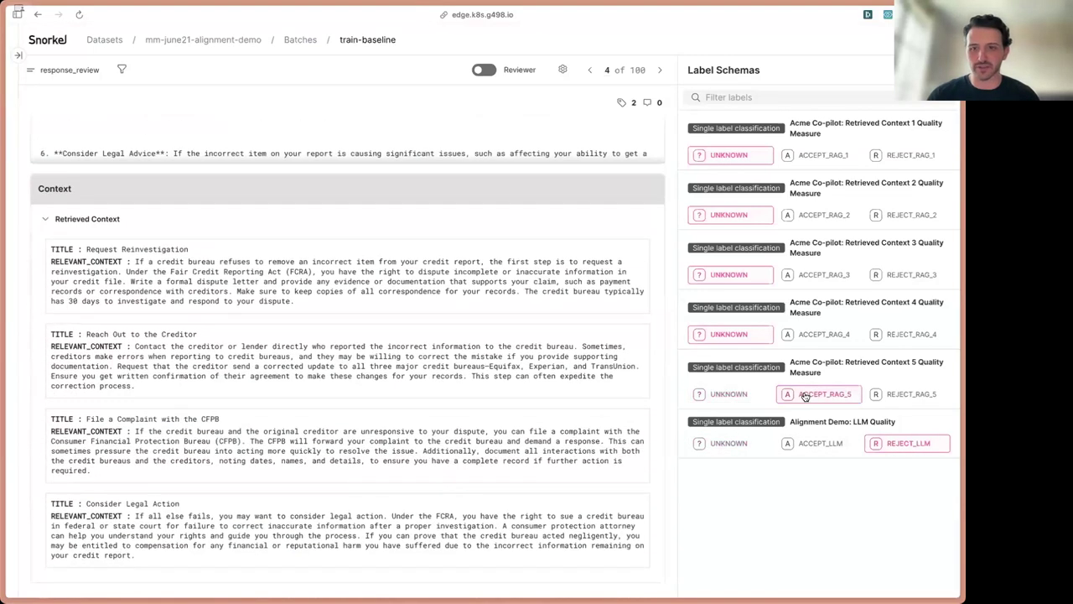
pyautogui.click(826, 335)
pyautogui.click(912, 274)
pyautogui.click(824, 215)
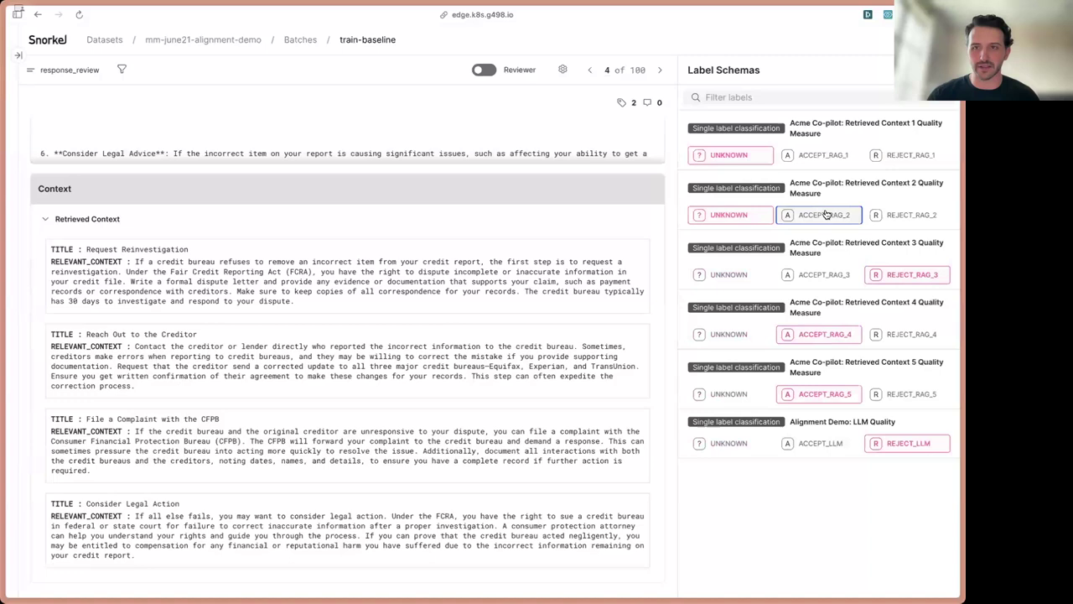
pyautogui.click(909, 155)
# Step: Advance to the next record in the train-baseline batch and review its LLM response from the beginning
pyautogui.press('Right')
pyautogui.scroll(4, 408, 223)
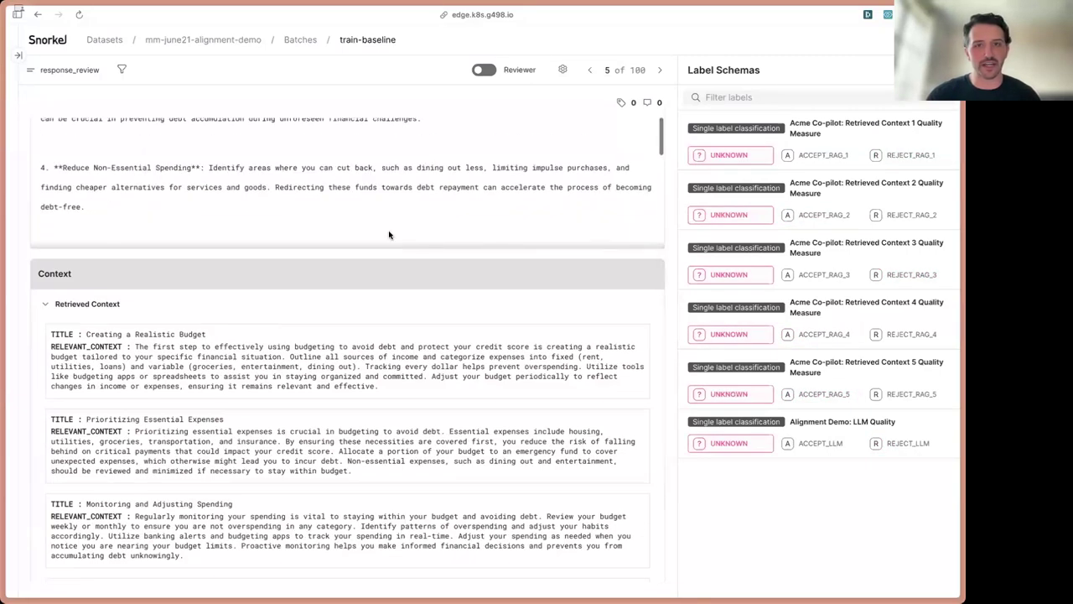
pyautogui.scroll(4, 372, 310)
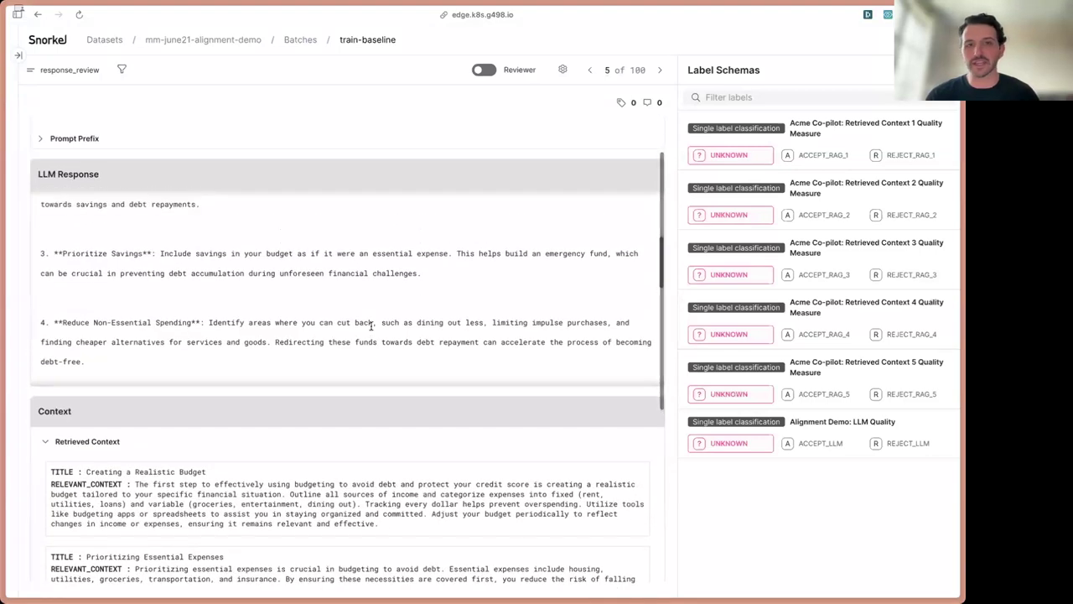
pyautogui.scroll(3, 382, 315)
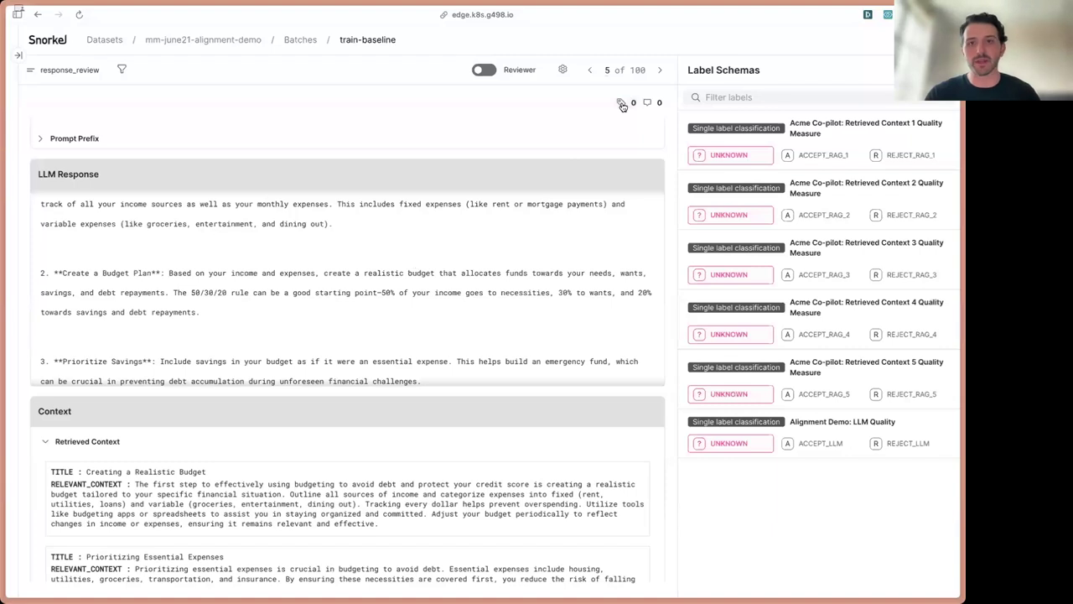
pyautogui.scroll(3, 486, 148)
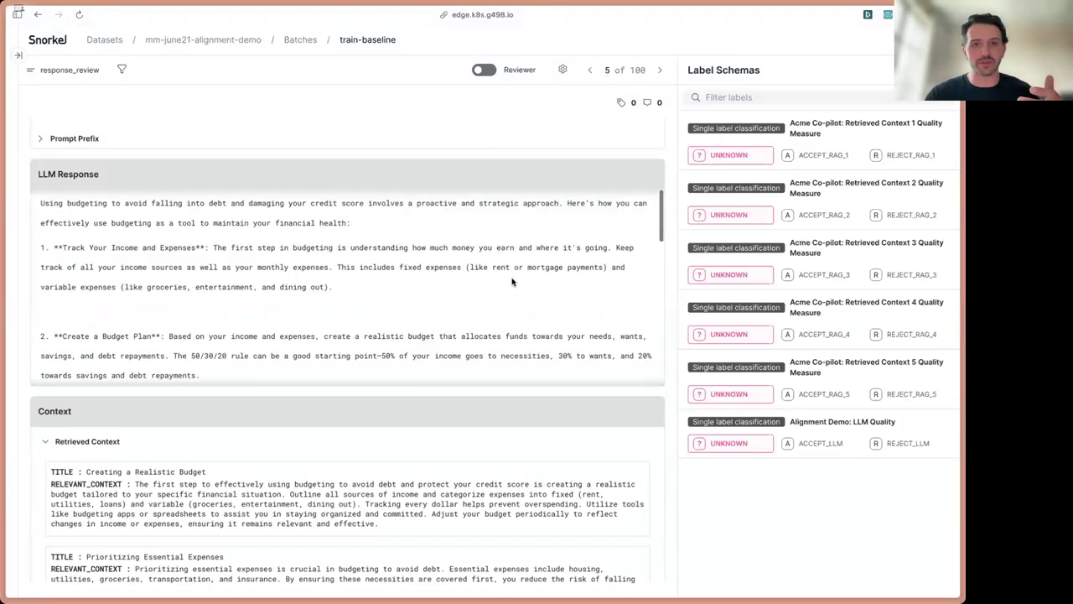
pyautogui.scroll(1, 486, 148)
# Step: Create and assign a new tag "table-of-contents" on the budgeting record, and unassign it from the record again
pyautogui.click(622, 102)
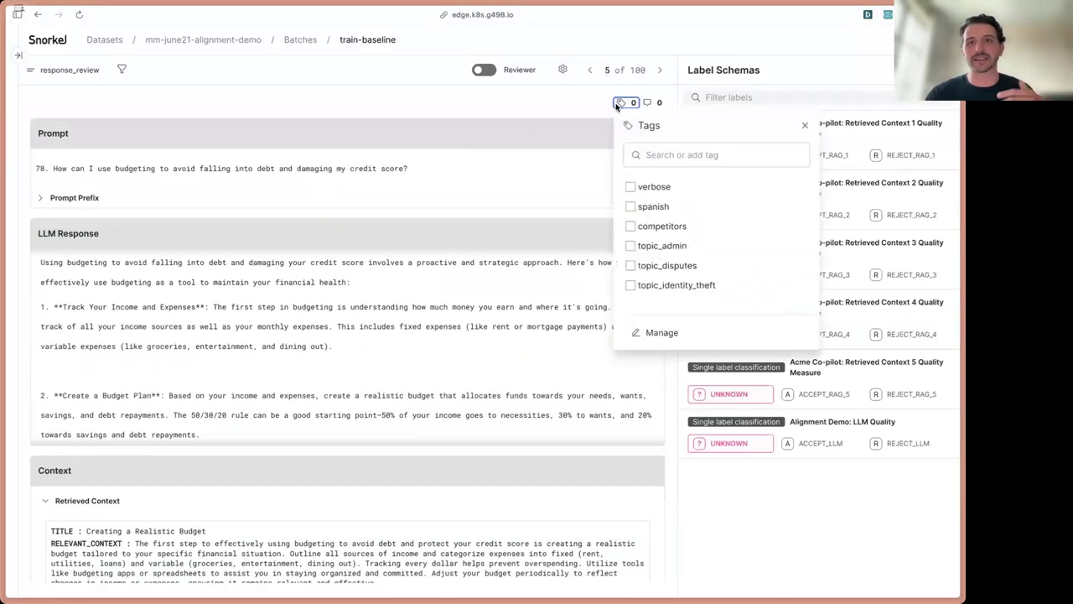
pyautogui.click(659, 150)
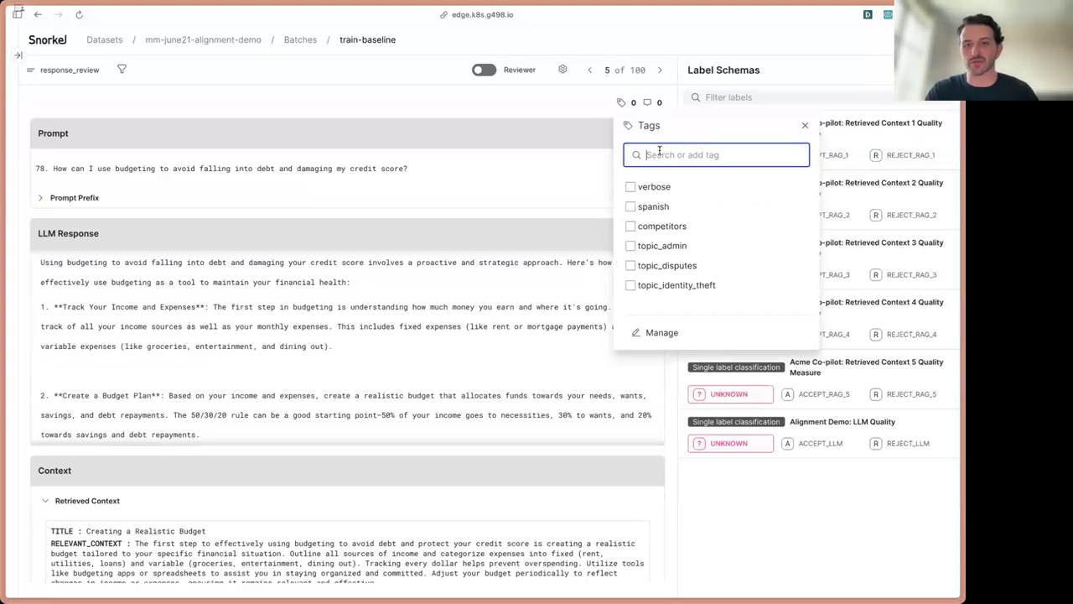
pyautogui.write('table-')
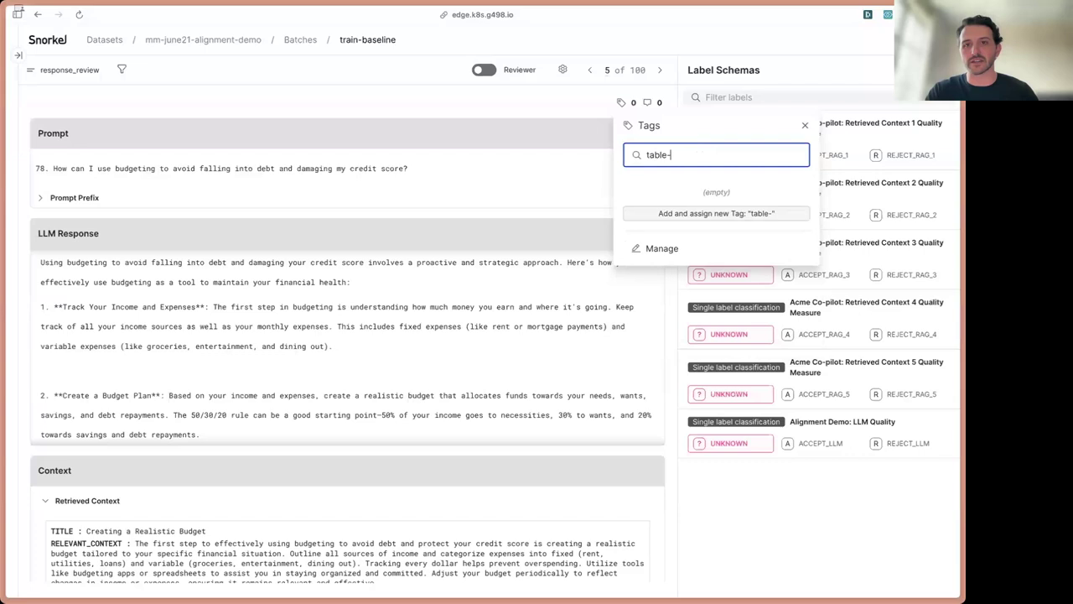
pyautogui.write('of-contents')
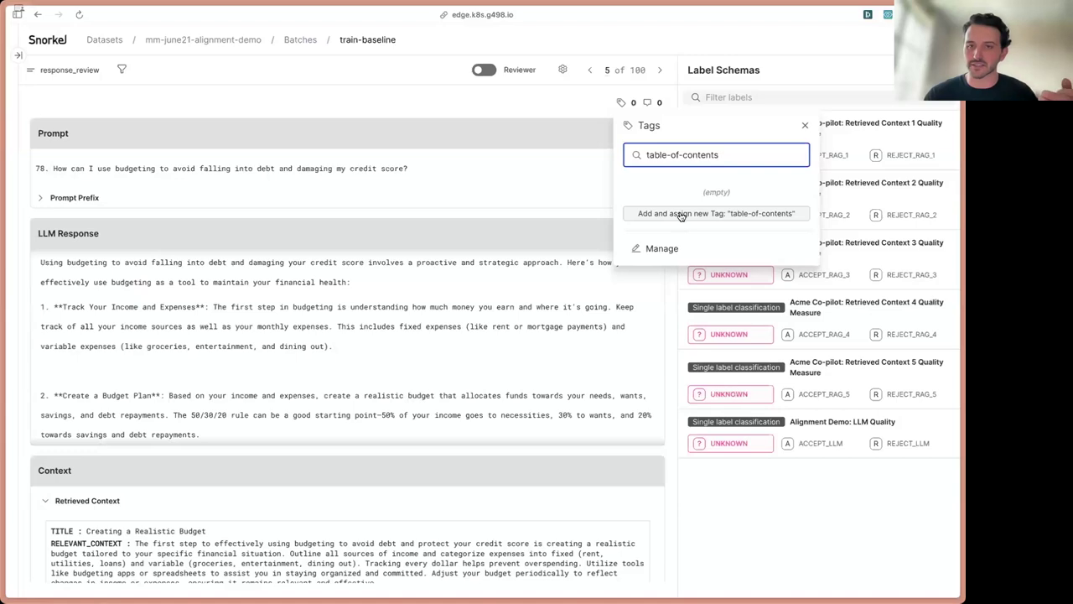
pyautogui.click(681, 214)
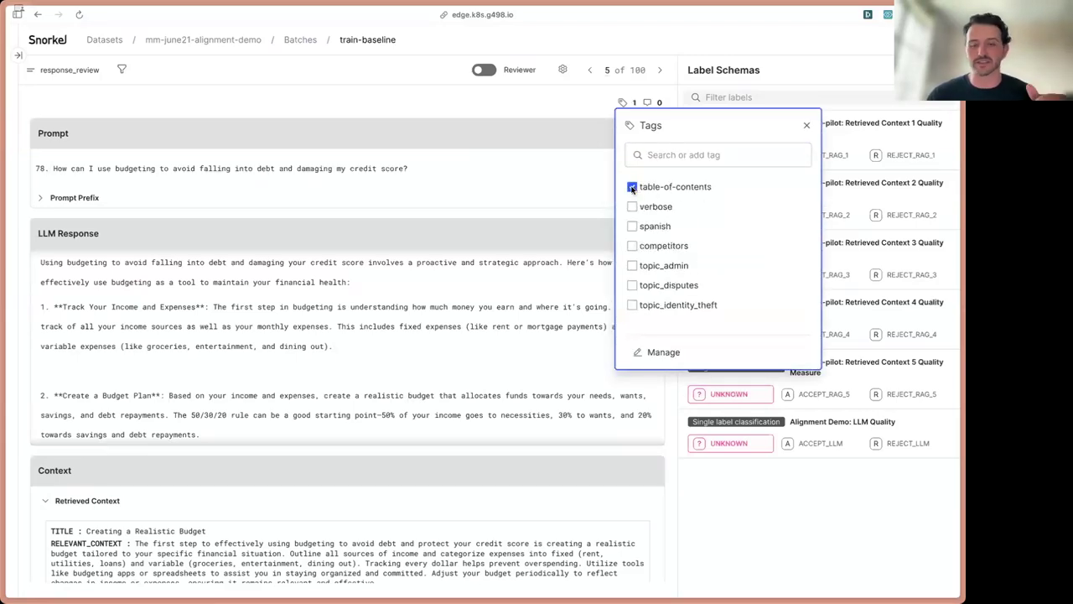
pyautogui.click(631, 186)
pyautogui.click(587, 161)
# Step: Post the comment "this is isn't a realistic question." on the budgeting record
pyautogui.click(651, 102)
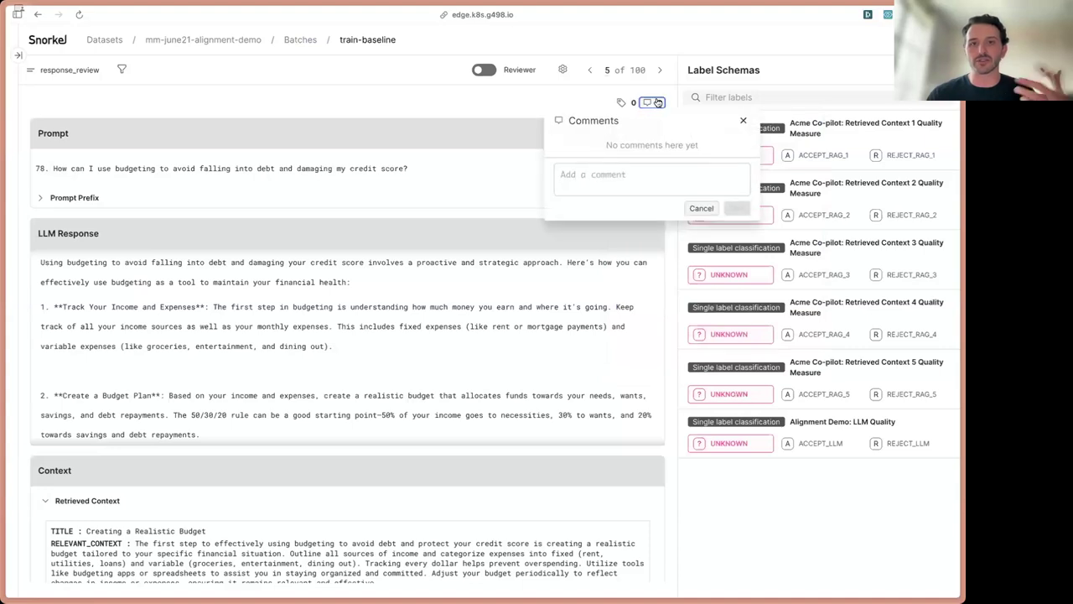
pyautogui.click(584, 183)
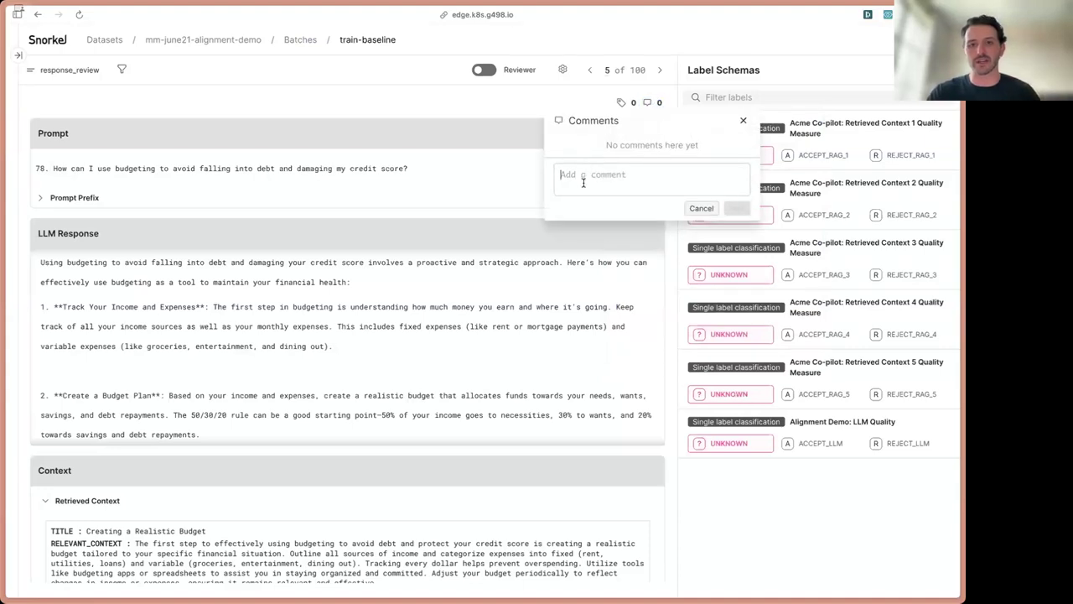
pyautogui.write("this is isn't a realistic quesiont")
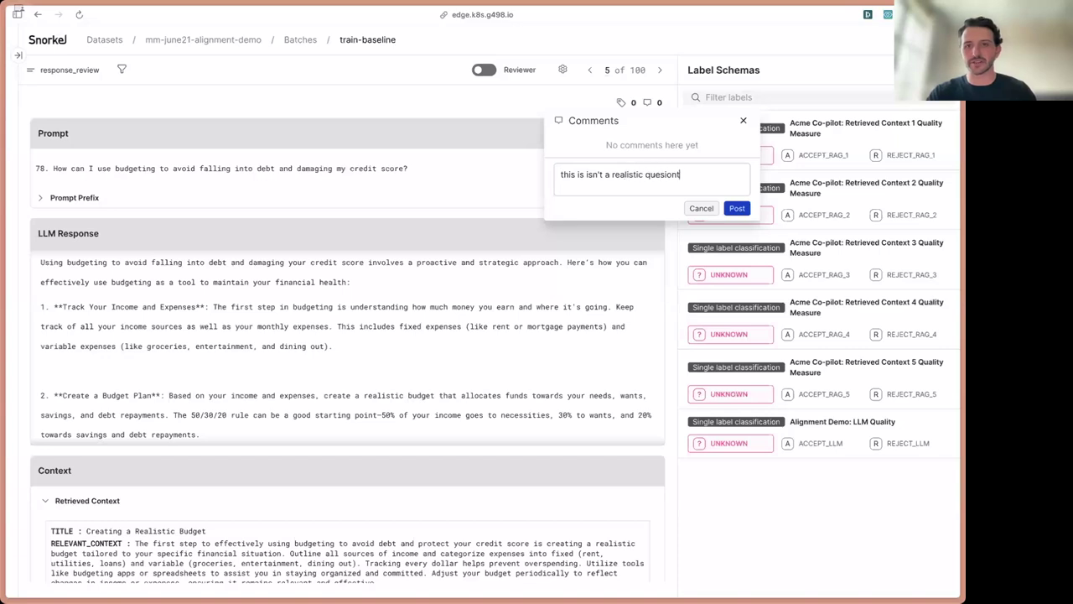
pyautogui.press('BackSpace')
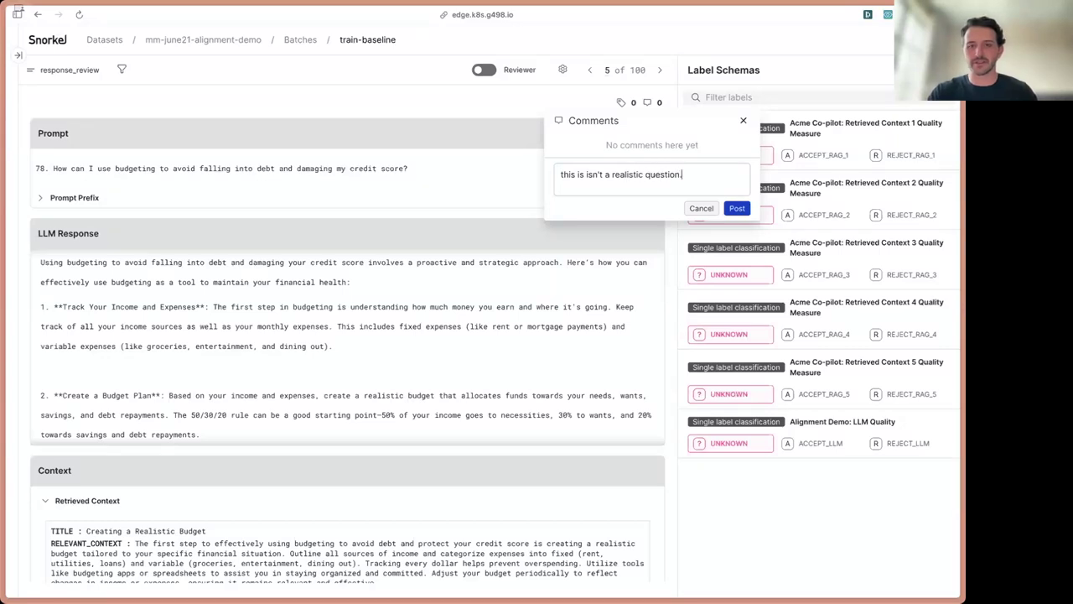
pyautogui.click(737, 208)
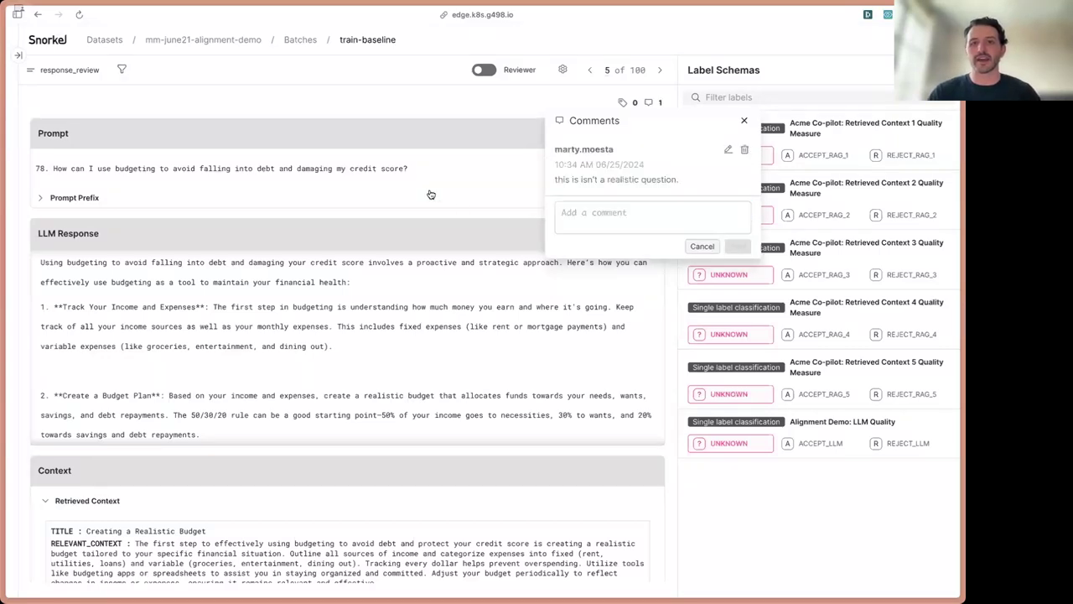